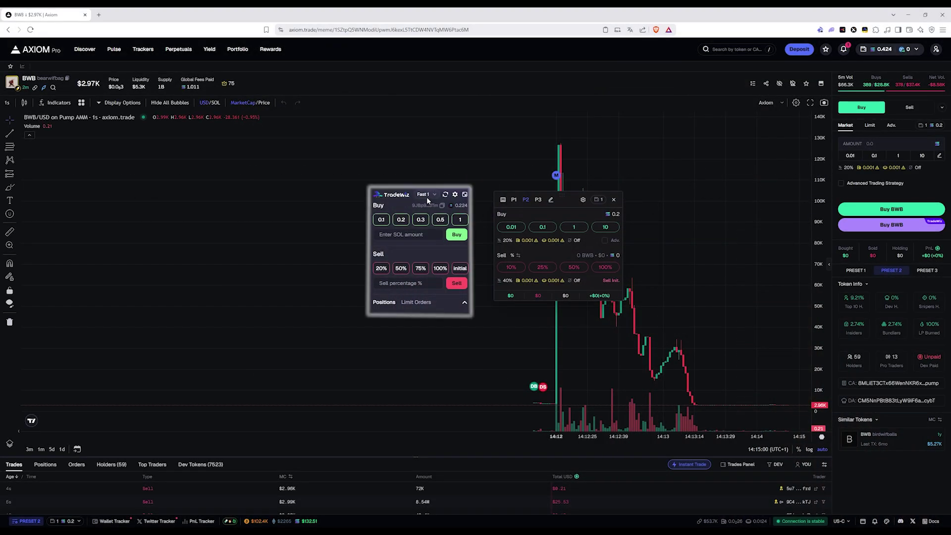
- Nudge the floating TradeWiz panel slightly left over the BWB price chart
{"action": "left_click_drag", "start_coordinate": [395, 198], "coordinate": [368, 200]}
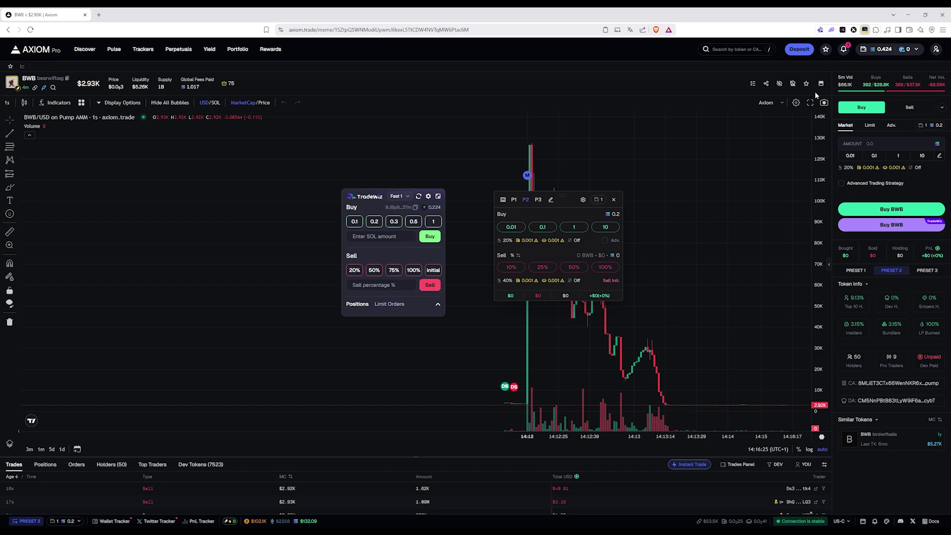
{"action": "left_click", "coordinate": [864, 30]}
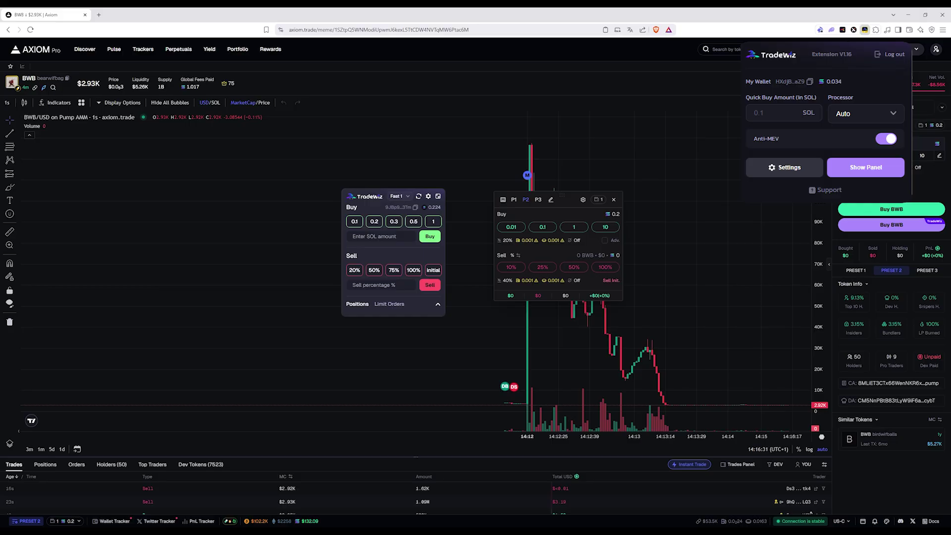
{"action": "key", "text": "Escape"}
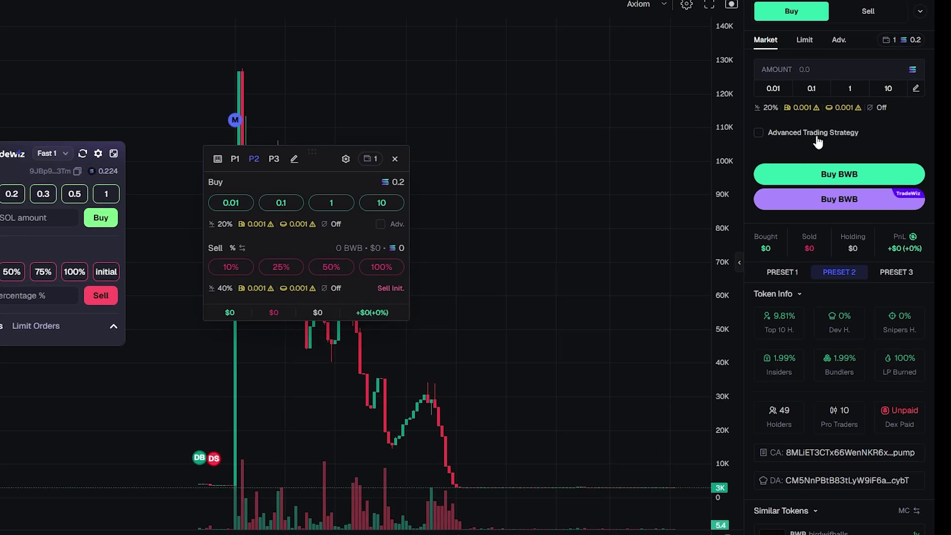
- Enable Advanced Trading Strategy for BWB, peek at the Add rule list and dismiss it
{"action": "left_click", "coordinate": [842, 184]}
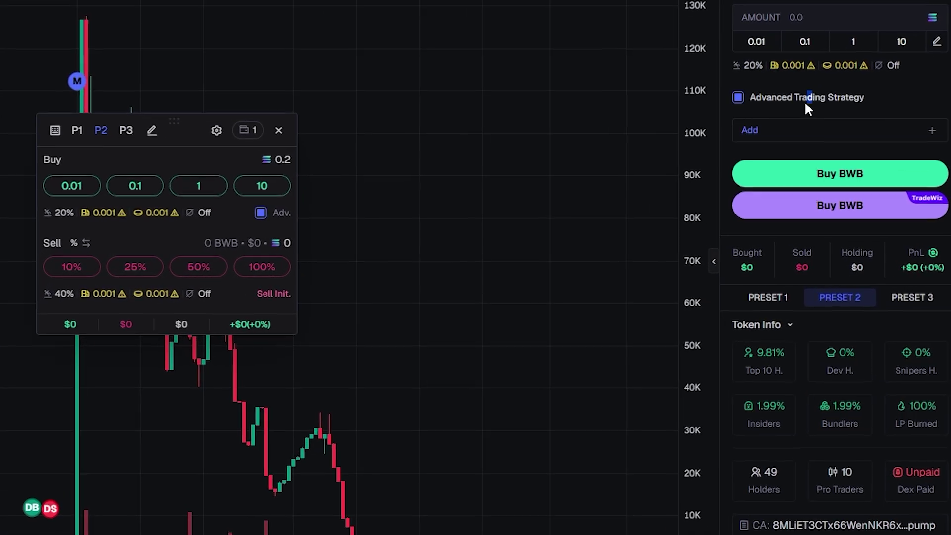
{"action": "left_click", "coordinate": [879, 200]}
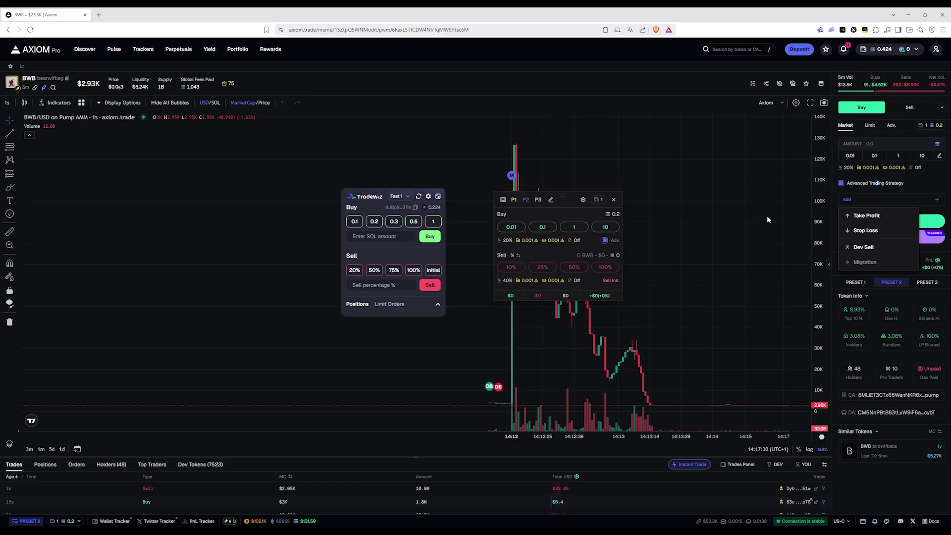
{"action": "left_click", "coordinate": [757, 204]}
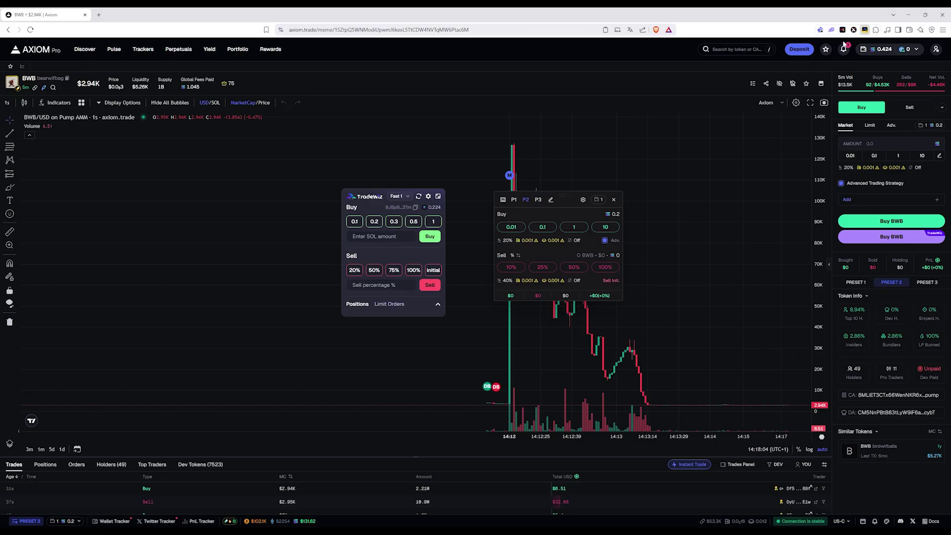
- Reach the full TradeWiz settings page from the extension's quick popup
{"action": "left_click", "coordinate": [865, 30]}
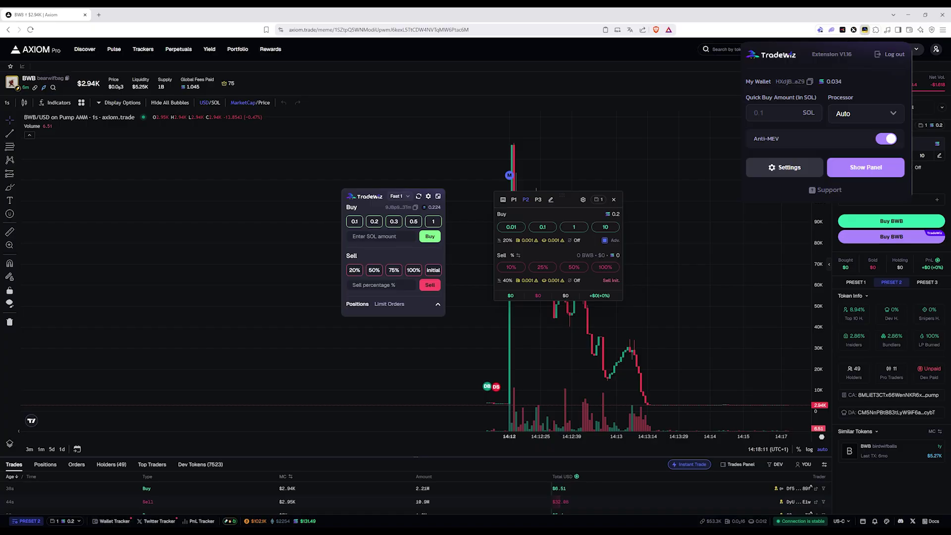
{"action": "left_click", "coordinate": [785, 167]}
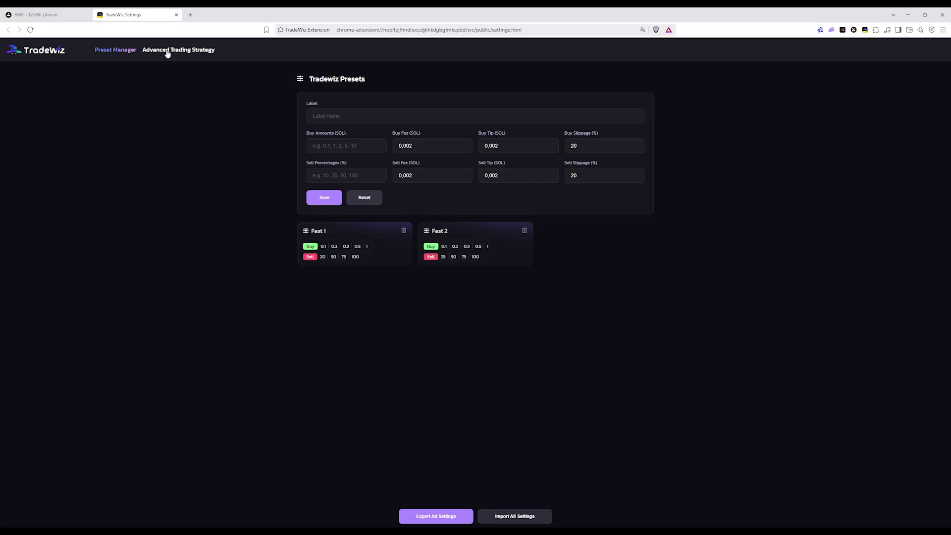
- Show the Advanced Trading Strategy settings with Anti-MEV, Auto Sell and Trailing Stop sections
{"action": "left_click", "coordinate": [189, 52]}
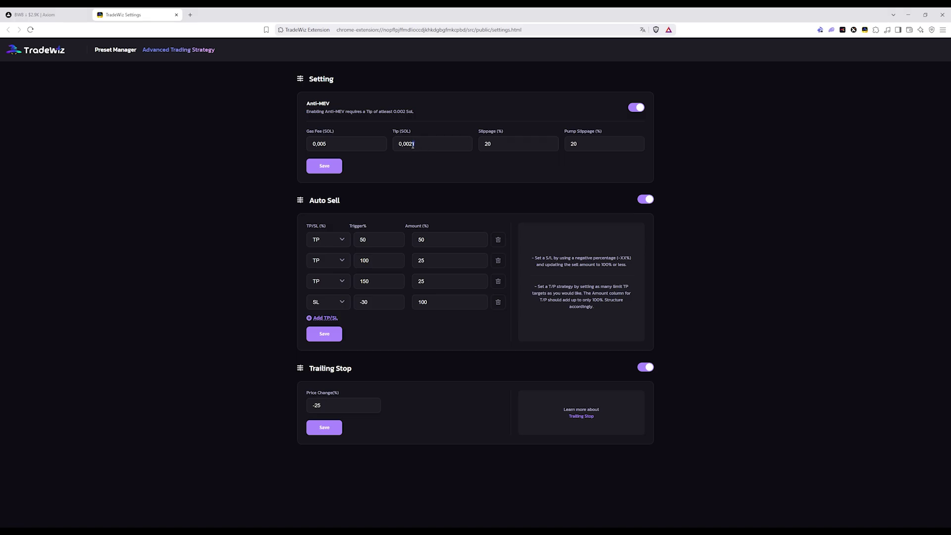
- Keep tip 0,0021 SOL and 20% slippage beside the 0,005 gas fee and save the Anti-MEV settings
{"action": "left_click_drag", "start_coordinate": [415, 143], "coordinate": [413, 141]}
{"action": "left_click", "coordinate": [424, 143]}
{"action": "left_click", "coordinate": [507, 147]}
{"action": "left_click", "coordinate": [330, 171]}
- Switch Auto Sell off, clear the old rows and add a first take-profit selling 50% at +50%
{"action": "left_click", "coordinate": [648, 203]}
{"action": "left_click", "coordinate": [498, 239]}
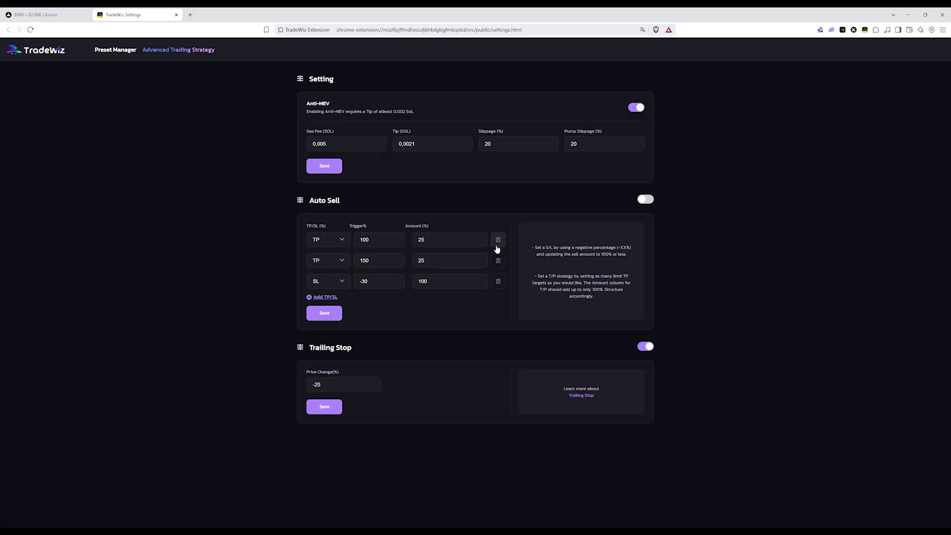
{"action": "left_click", "coordinate": [498, 240]}
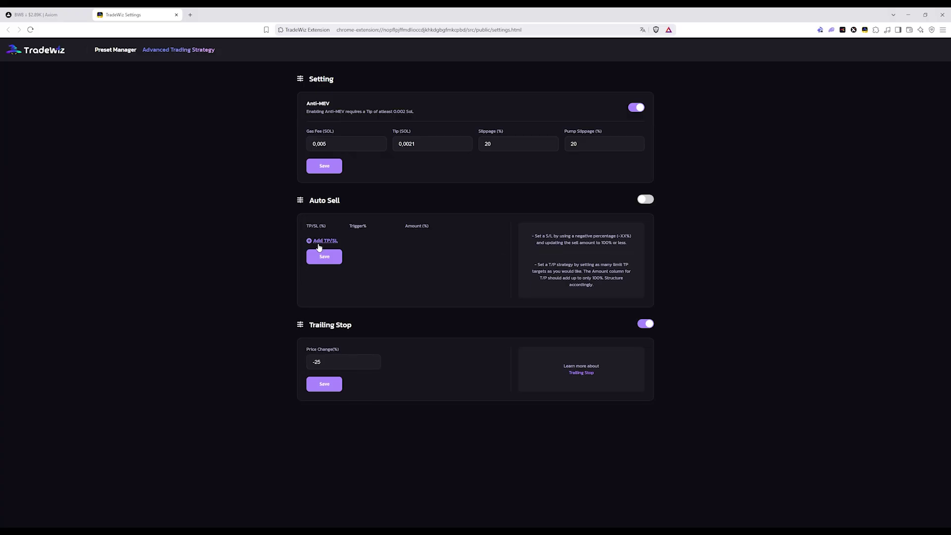
{"action": "left_click", "coordinate": [318, 242]}
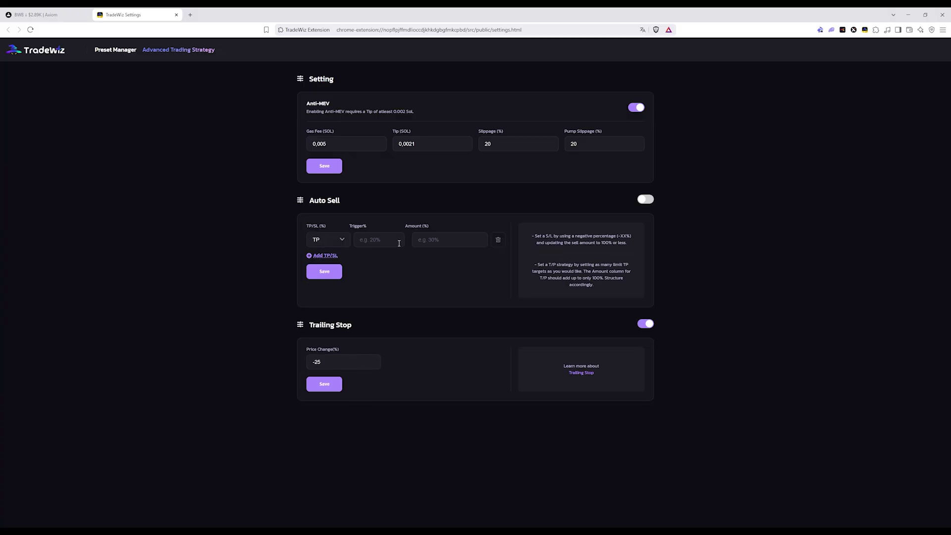
{"action": "left_click", "coordinate": [381, 245]}
{"action": "type", "text": "0"}
{"action": "left_click", "coordinate": [433, 237]}
{"action": "type", "text": "50"}
- Add take-profits of 25% at +100% and 25% at +300%, plus a fourth empty row
{"action": "left_click", "coordinate": [324, 255]}
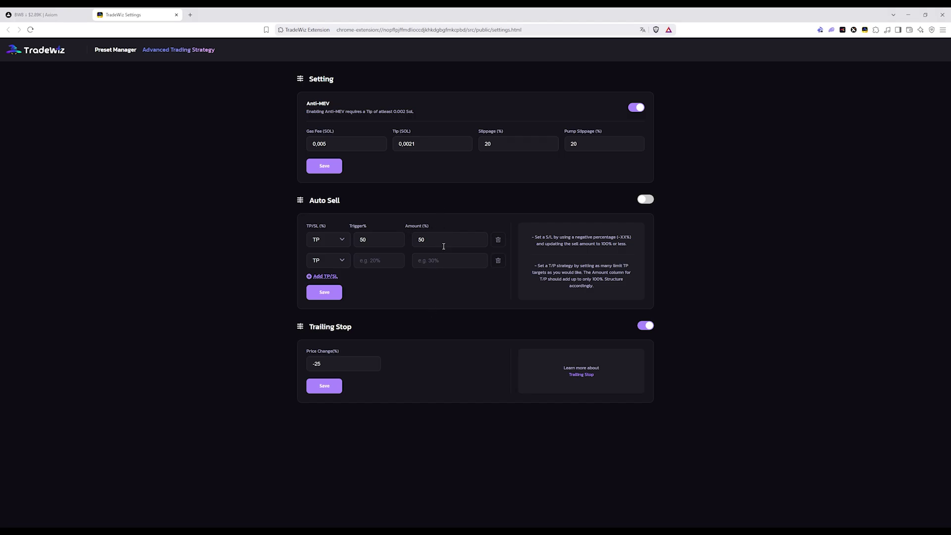
{"action": "type", "text": "25"}
{"action": "left_click_drag", "start_coordinate": [386, 265], "coordinate": [358, 262]}
{"action": "type", "text": "100"}
{"action": "left_click", "coordinate": [318, 276]}
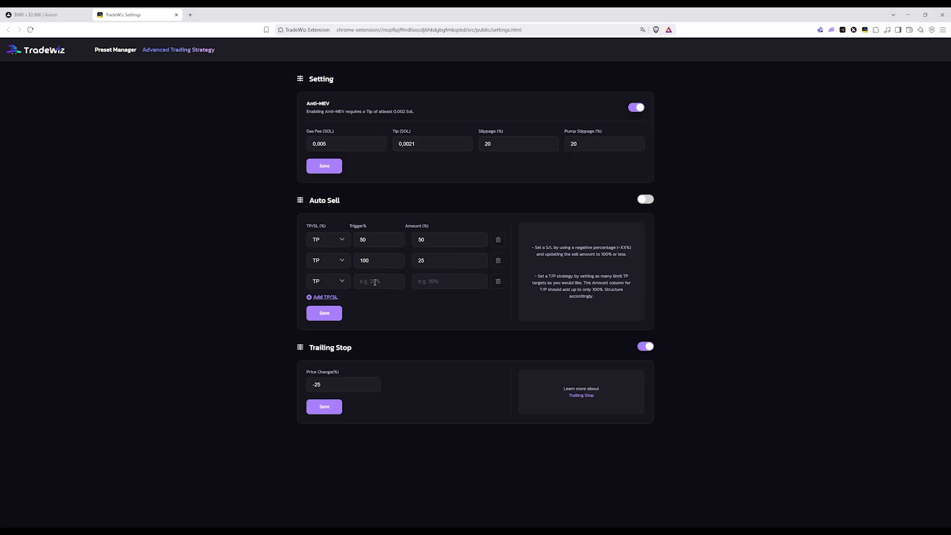
{"action": "left_click", "coordinate": [433, 282]}
{"action": "type", "text": "25"}
{"action": "left_click", "coordinate": [377, 280]}
{"action": "type", "text": "00"}
{"action": "left_click", "coordinate": [321, 297]}
- Make the fourth row a stop loss selling 100% at -30%, re-enable Auto Sell and save the targets
{"action": "left_click", "coordinate": [334, 299]}
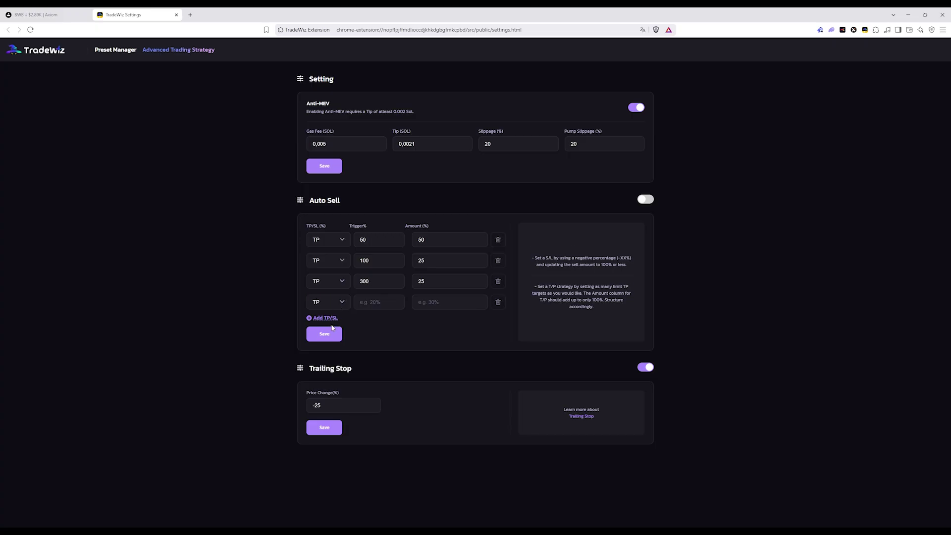
{"action": "left_click", "coordinate": [335, 326]}
{"action": "key", "text": "BackSpace"}
{"action": "type", "text": "-30"}
{"action": "left_click", "coordinate": [447, 302]}
{"action": "type", "text": "100"}
{"action": "left_click", "coordinate": [645, 199]}
{"action": "left_click", "coordinate": [328, 338]}
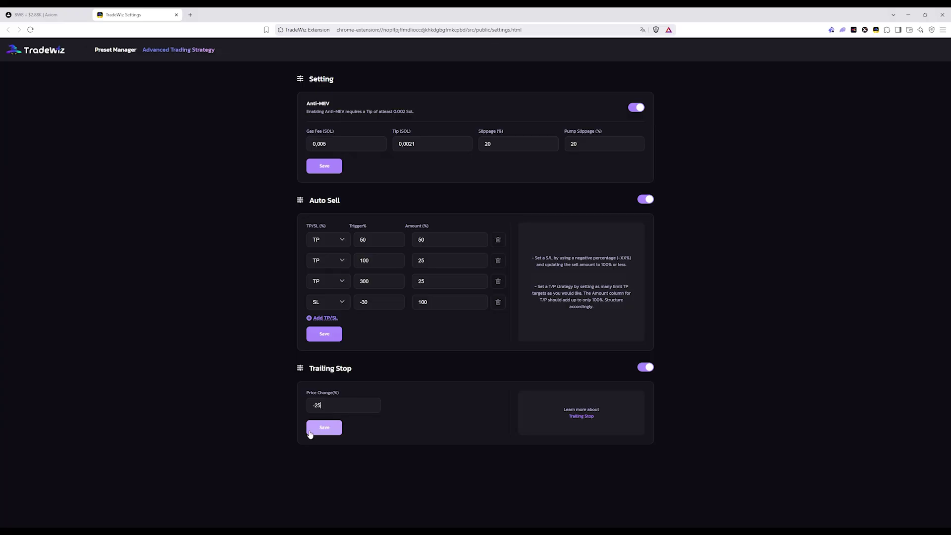
- Save the trailing stop with a -25% price change
{"action": "left_click", "coordinate": [328, 427]}
- Return to the Axiom BWB chart tab and shift the TradeWiz widget a little left
{"action": "left_click", "coordinate": [52, 15]}
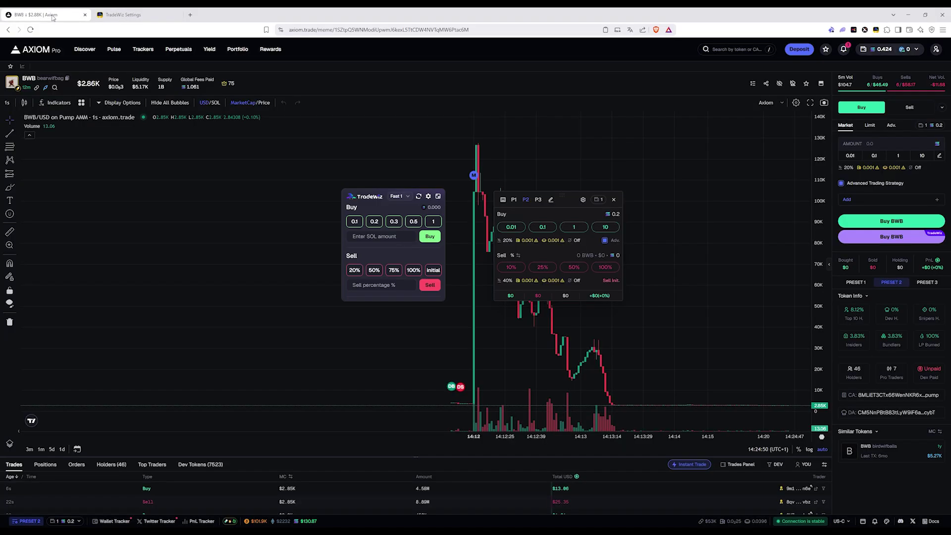
{"action": "left_click_drag", "start_coordinate": [371, 196], "coordinate": [339, 197]}
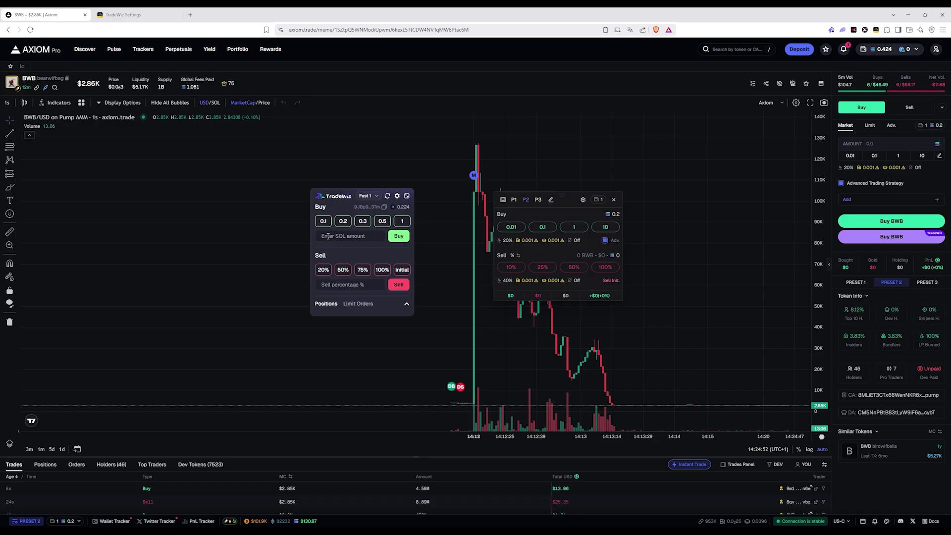